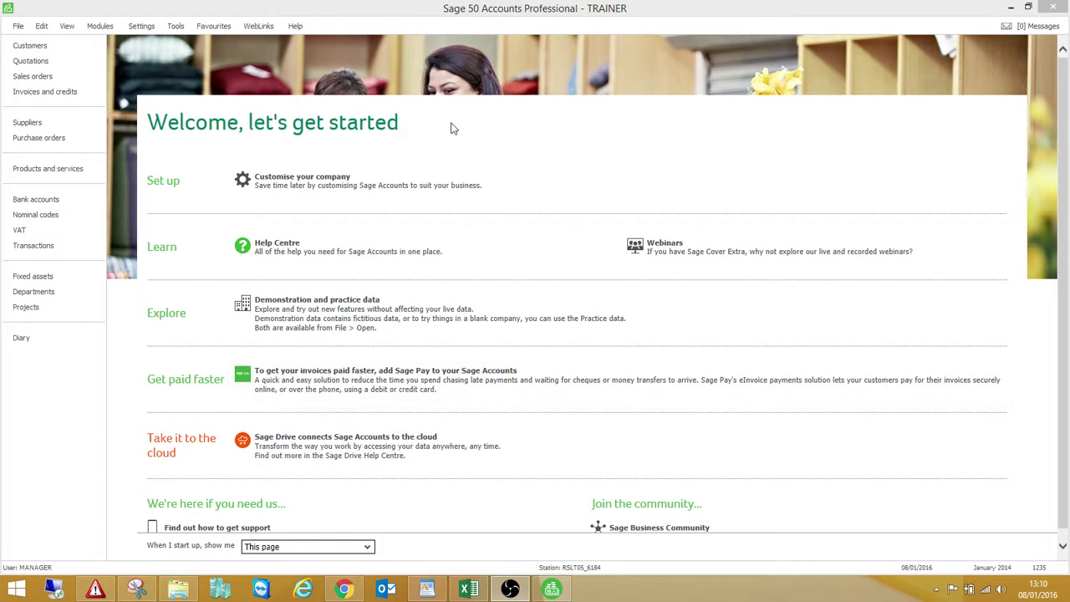
Open the empty User Access Rights list from the Settings menu
{"action": "left_click", "coordinate": [140, 28]}
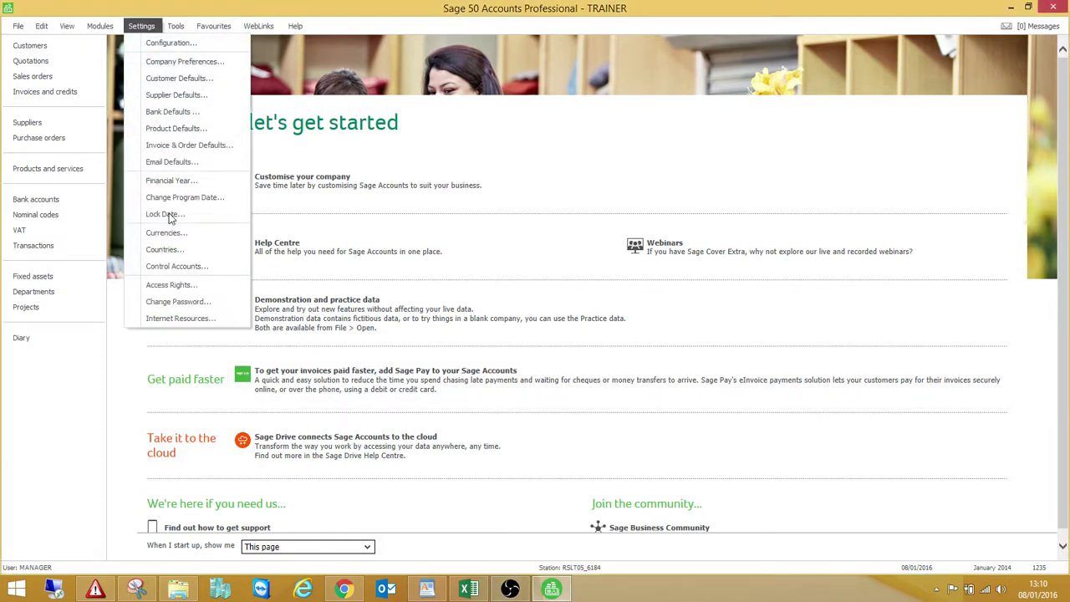
{"action": "left_click", "coordinate": [172, 285]}
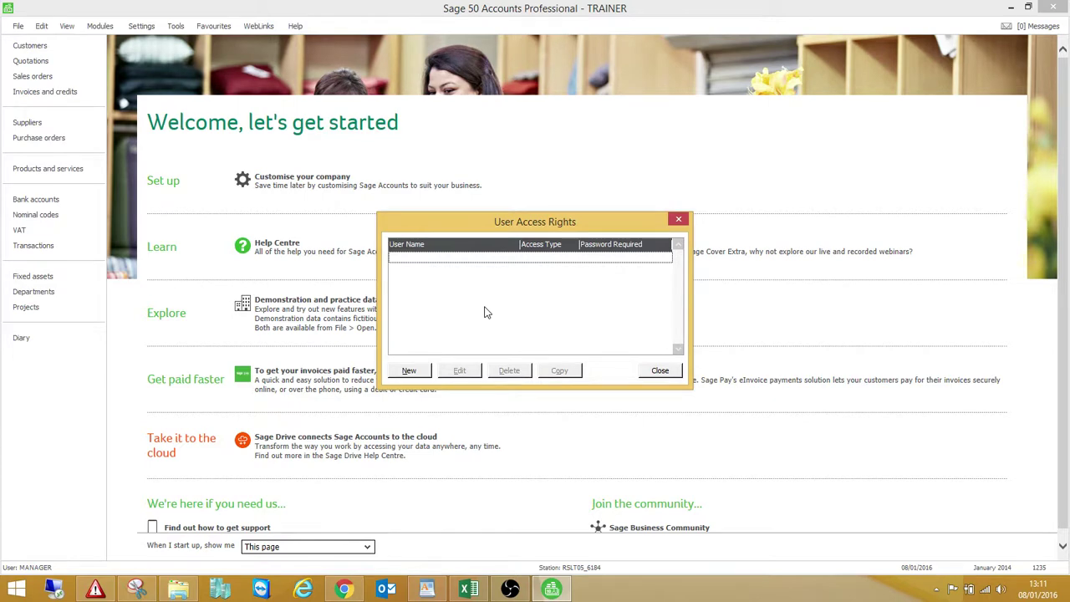
Create a new user, entering its user name and a password, correcting one mistyped character
{"action": "left_click", "coordinate": [411, 372]}
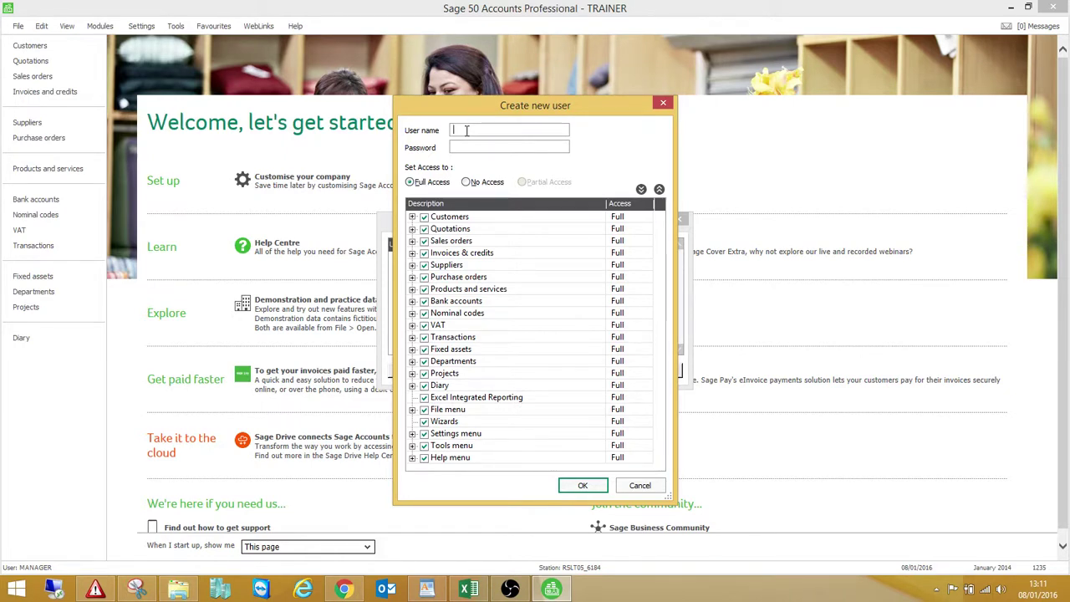
{"action": "key", "text": "Tab"}
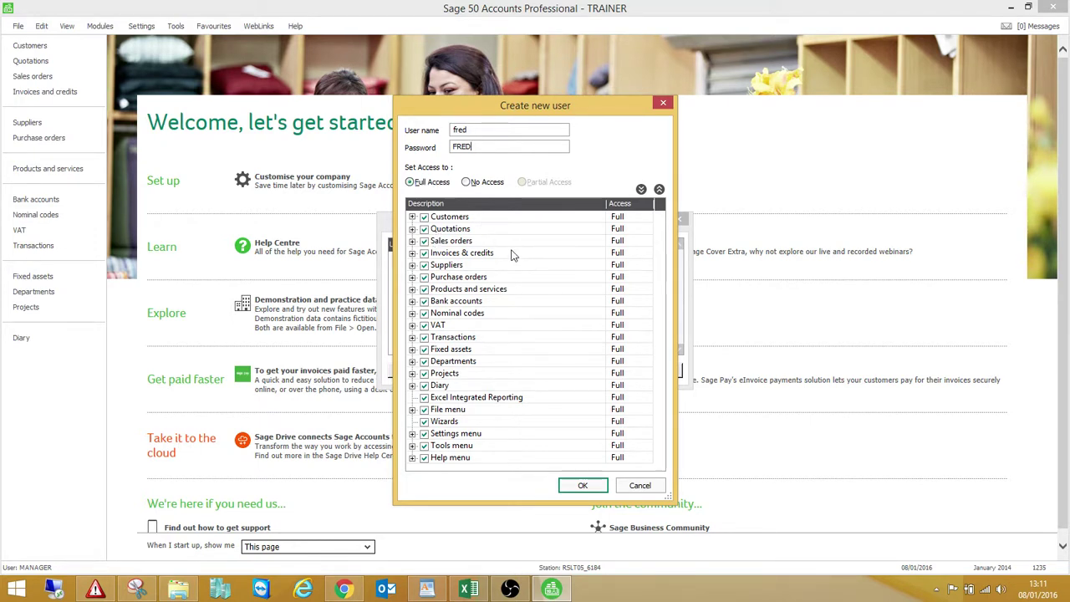
Try toggling Customers and its Batch invoice task, ending with Customers back at Full Access
{"action": "left_click", "coordinate": [424, 217]}
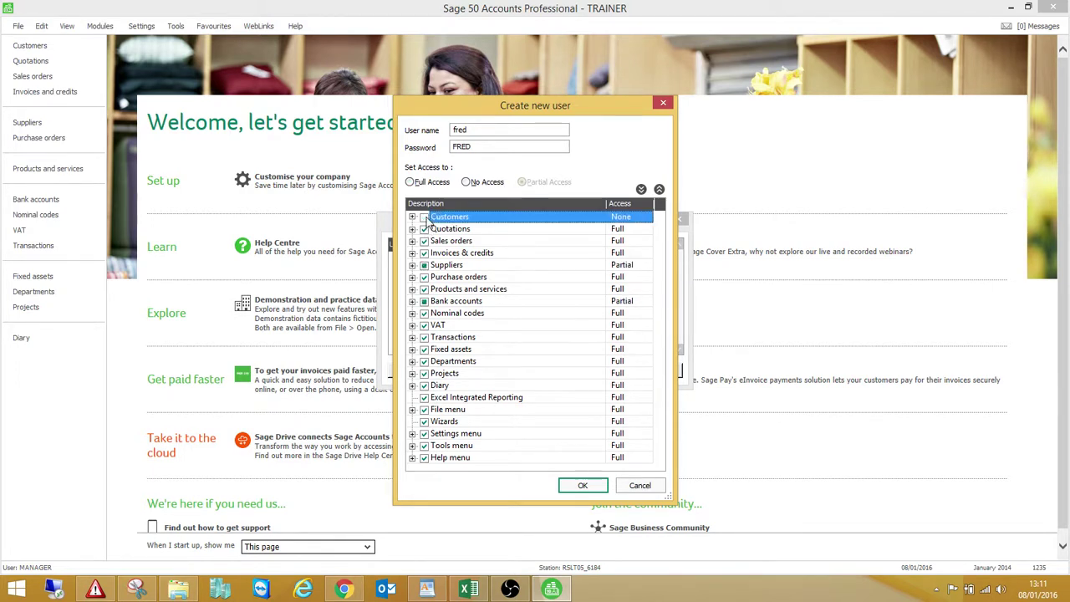
{"action": "left_click", "coordinate": [424, 217]}
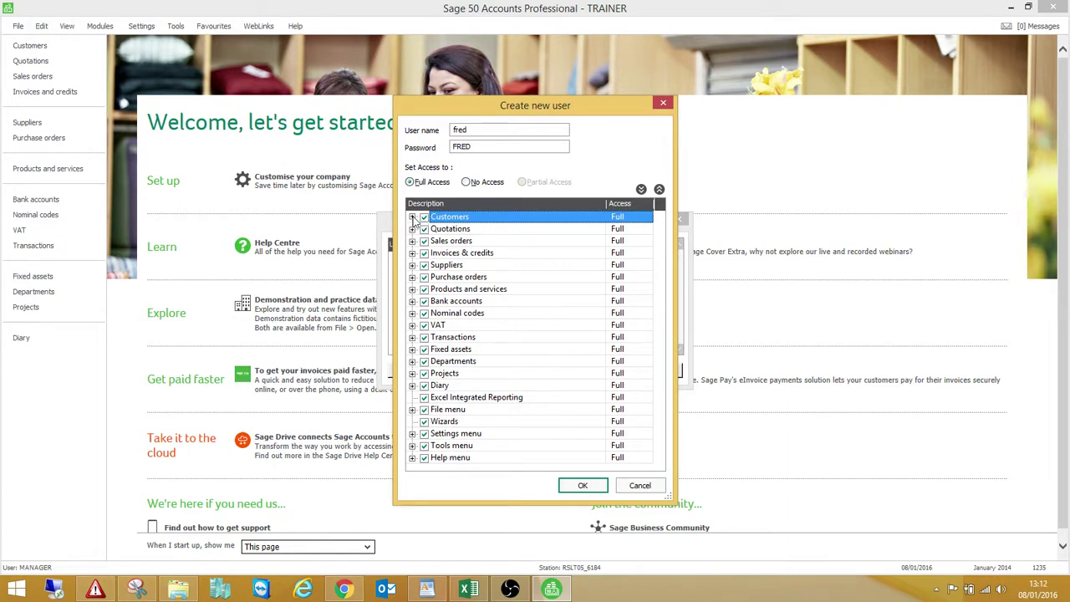
{"action": "left_click", "coordinate": [412, 218]}
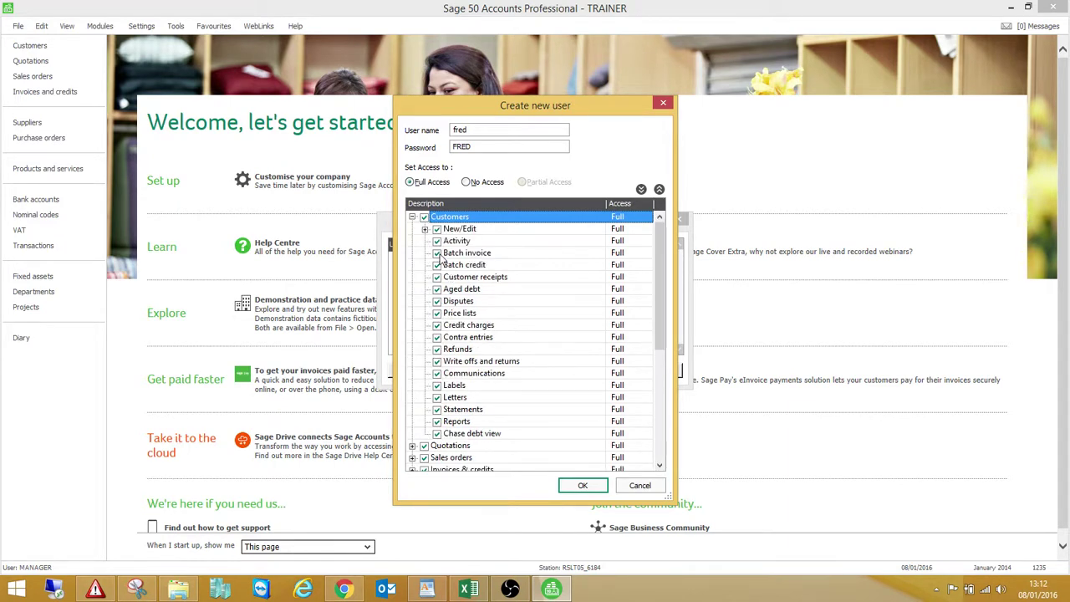
{"action": "left_click", "coordinate": [437, 252]}
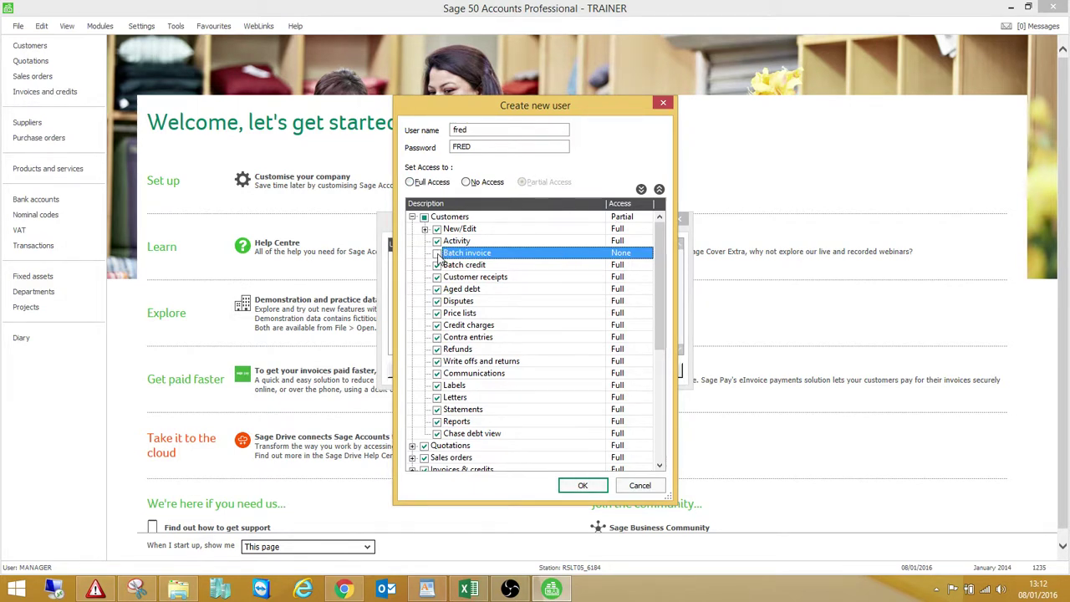
{"action": "left_click", "coordinate": [425, 217]}
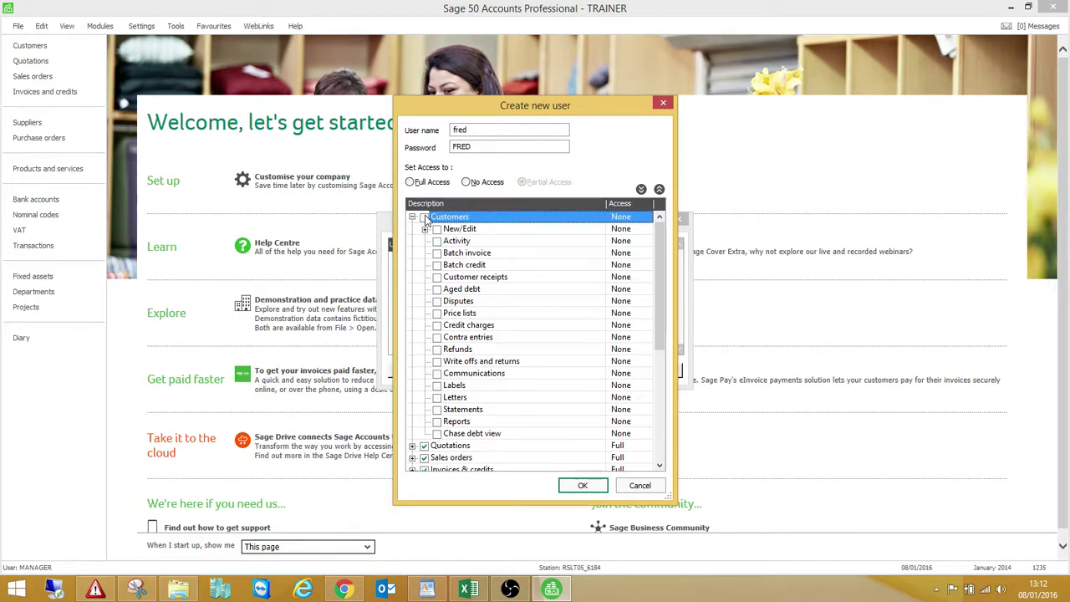
{"action": "left_click", "coordinate": [425, 218]}
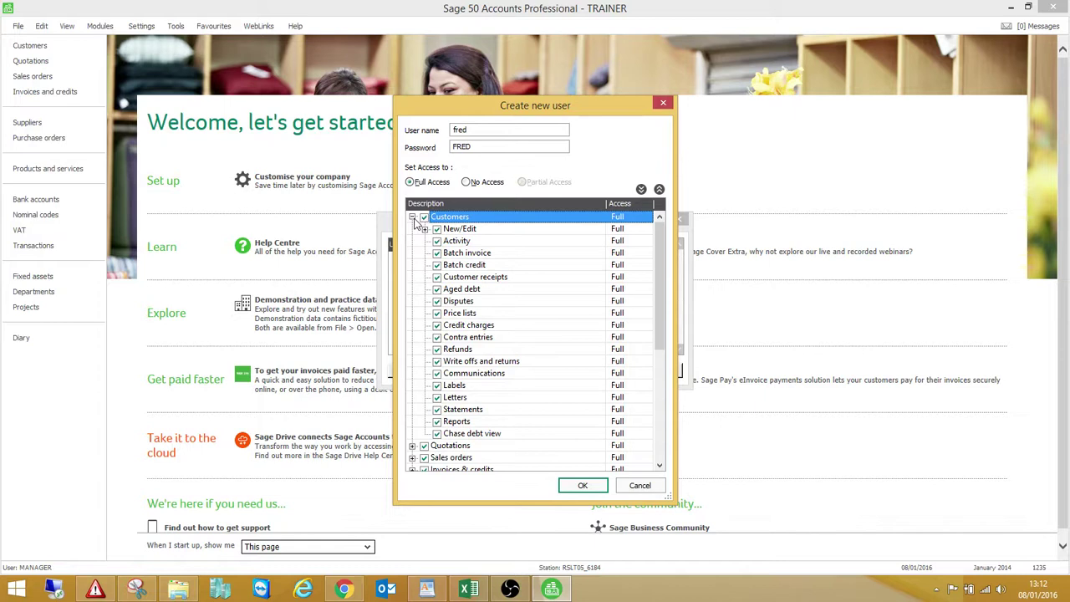
{"action": "left_click", "coordinate": [413, 218]}
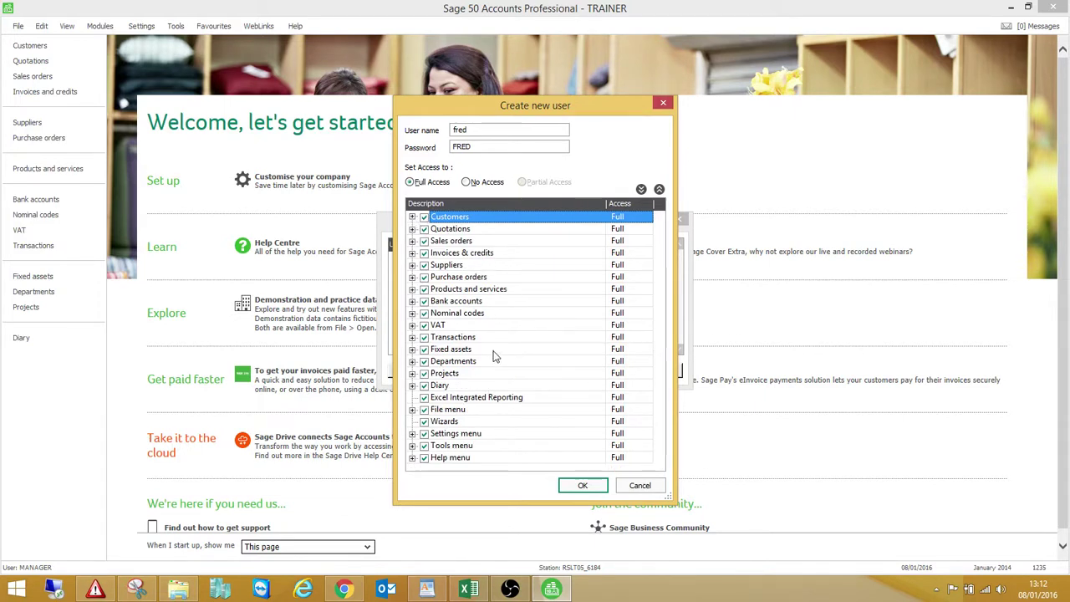
Save the new user, then review its settings and cancel without changes
{"action": "left_click", "coordinate": [583, 487]}
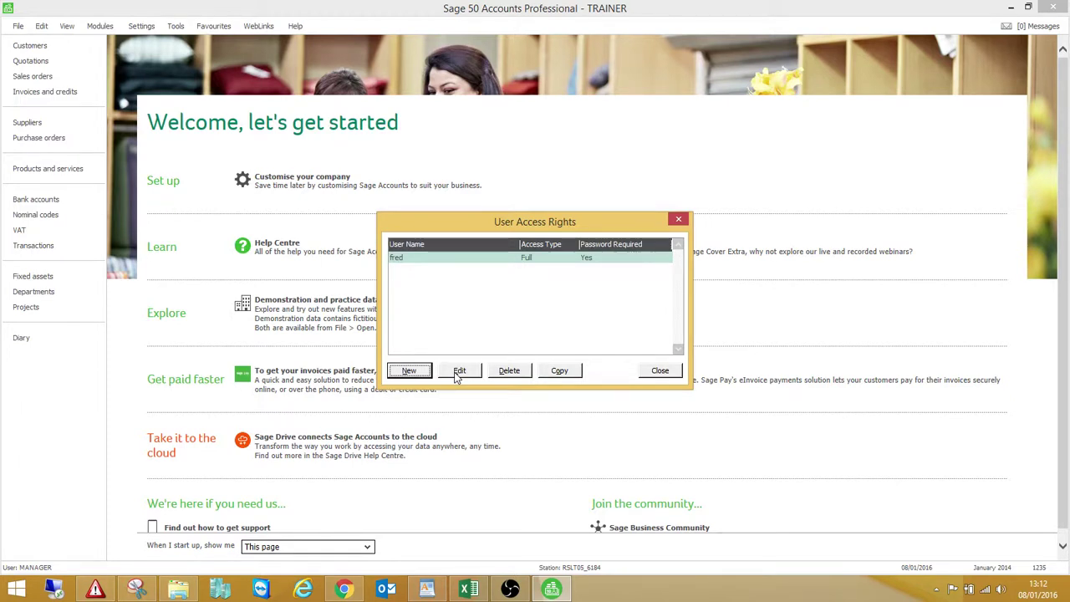
{"action": "left_click", "coordinate": [459, 370]}
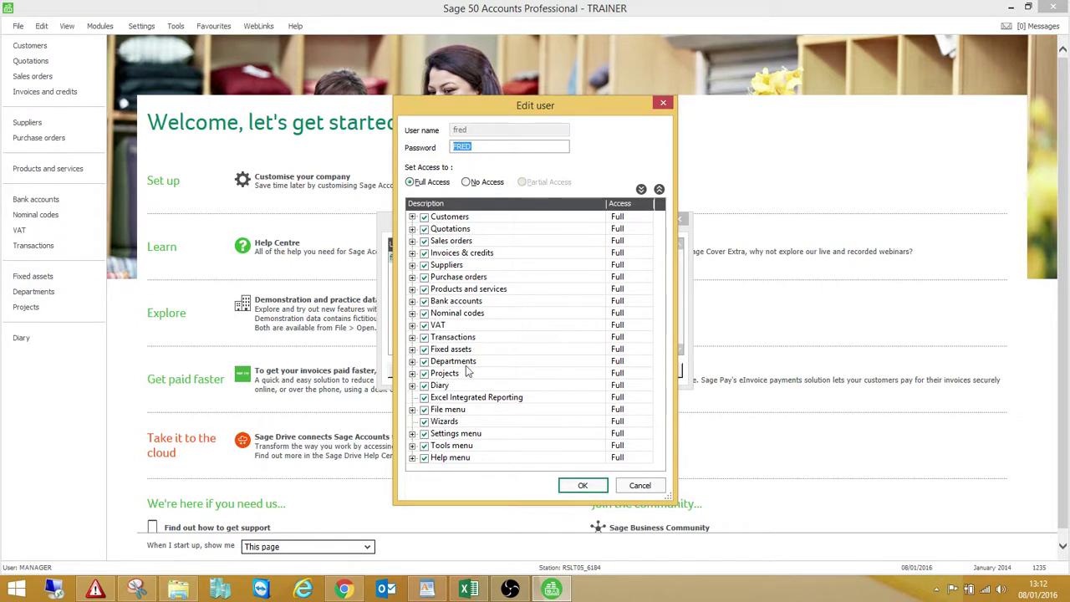
{"action": "left_click", "coordinate": [640, 486]}
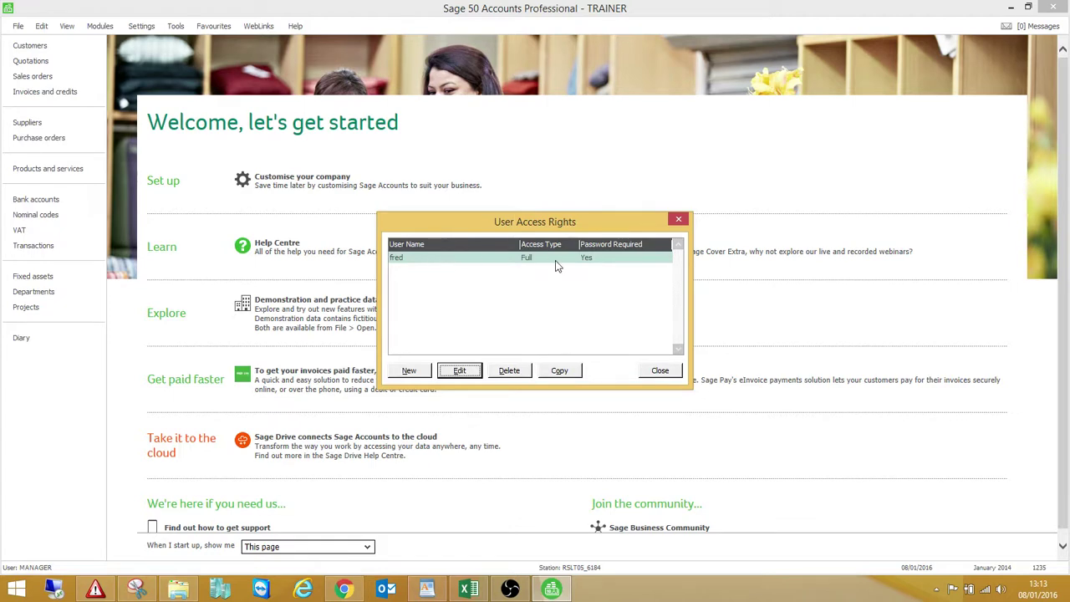
Copy the first user into a second user with its own user name and password
{"action": "left_click", "coordinate": [559, 370]}
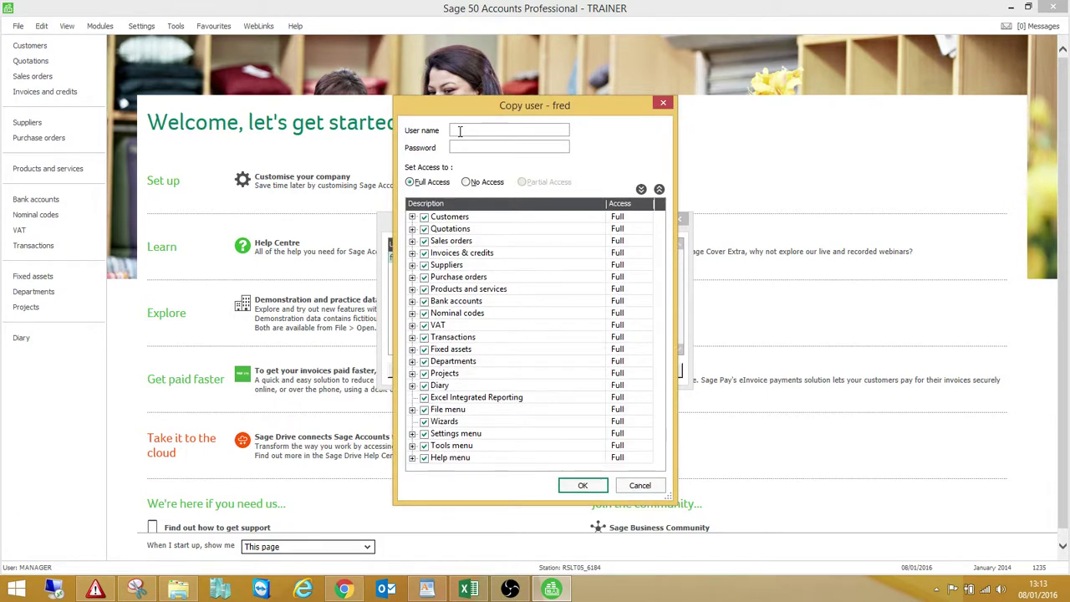
{"action": "key", "text": "Tab"}
{"action": "left_click", "coordinate": [577, 491]}
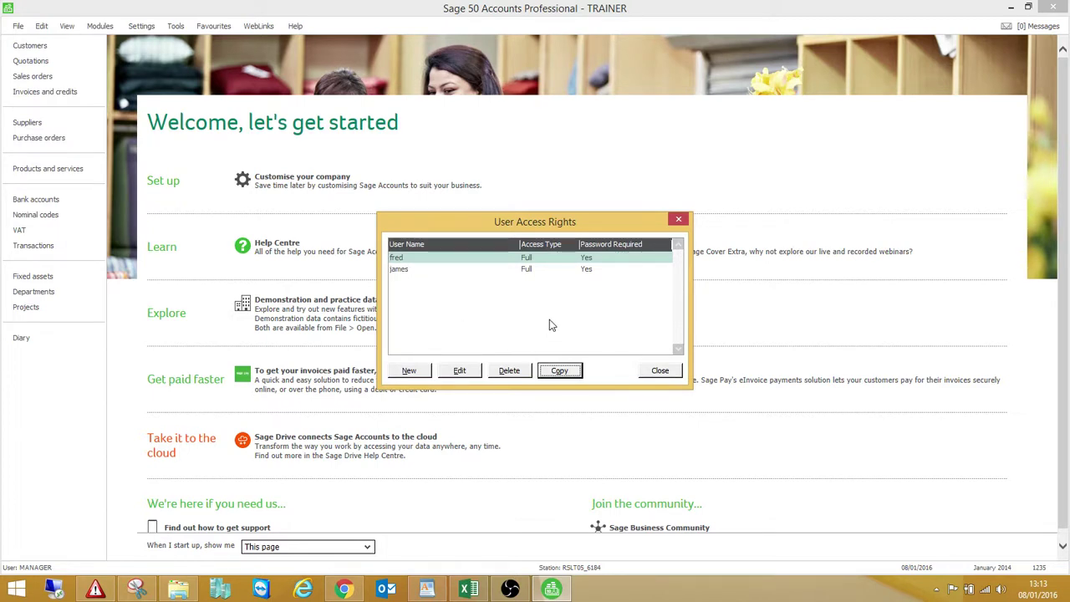
Close User Access Rights and log off through the File menu
{"action": "left_click", "coordinate": [659, 371]}
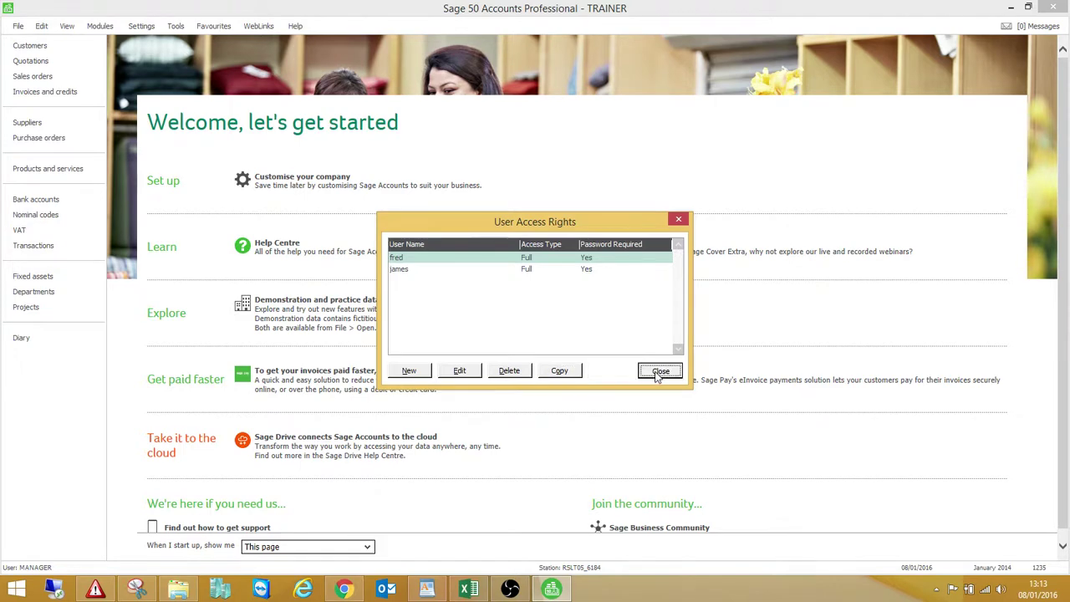
{"action": "left_click", "coordinate": [17, 26]}
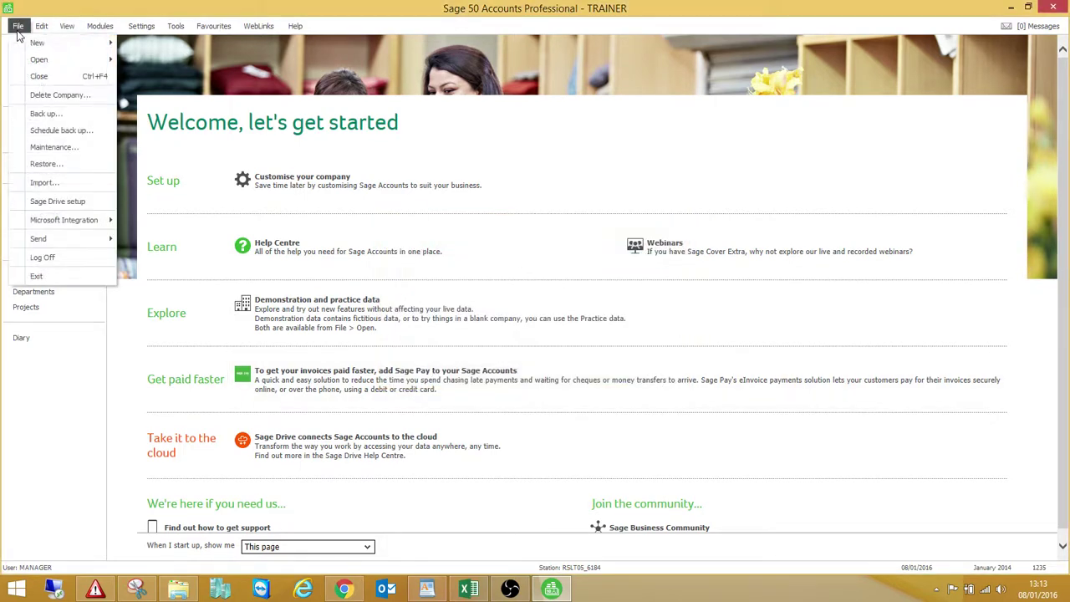
{"action": "left_click", "coordinate": [43, 257]}
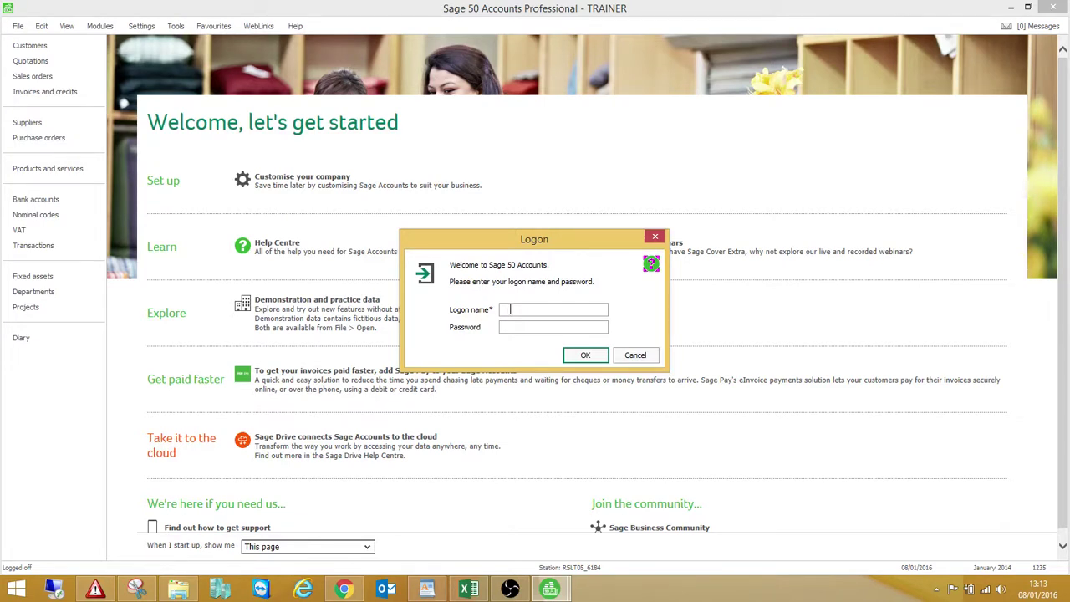
Log back on as the first new user with its logon name and password
{"action": "type", "text": "red"}
{"action": "key", "text": "Tab"}
{"action": "type", "text": "****"}
{"action": "key", "text": "BackSpace"}
{"action": "key", "text": "BackSpace"}
{"action": "key", "text": "BackSpace"}
{"action": "key", "text": "BackSpace"}
{"action": "type", "text": "****"}
{"action": "left_click", "coordinate": [576, 358]}
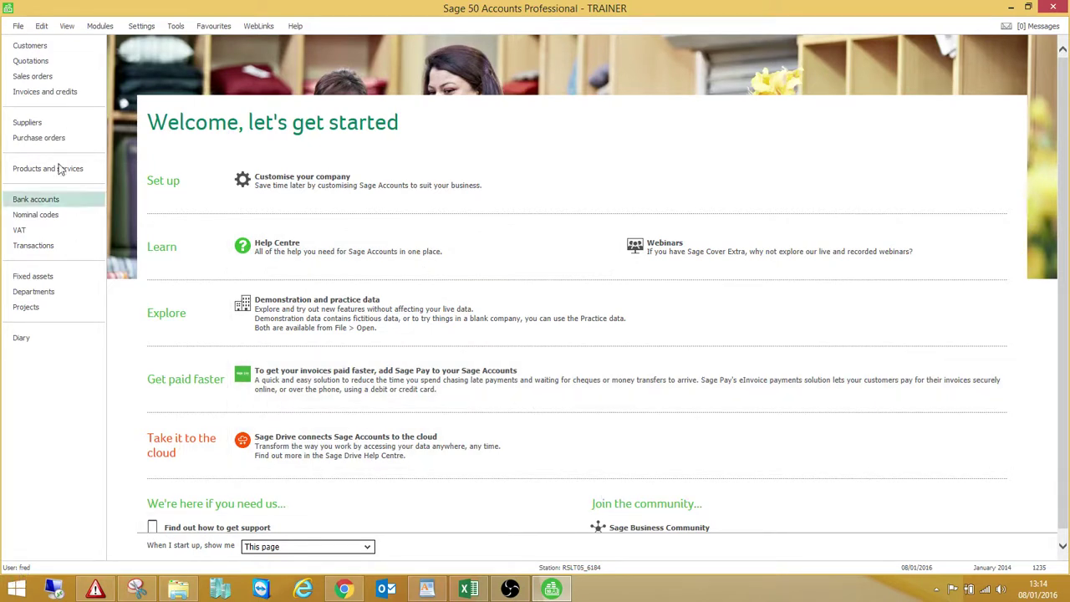
Log off and log on as the second new user with its own password
{"action": "left_click", "coordinate": [19, 28]}
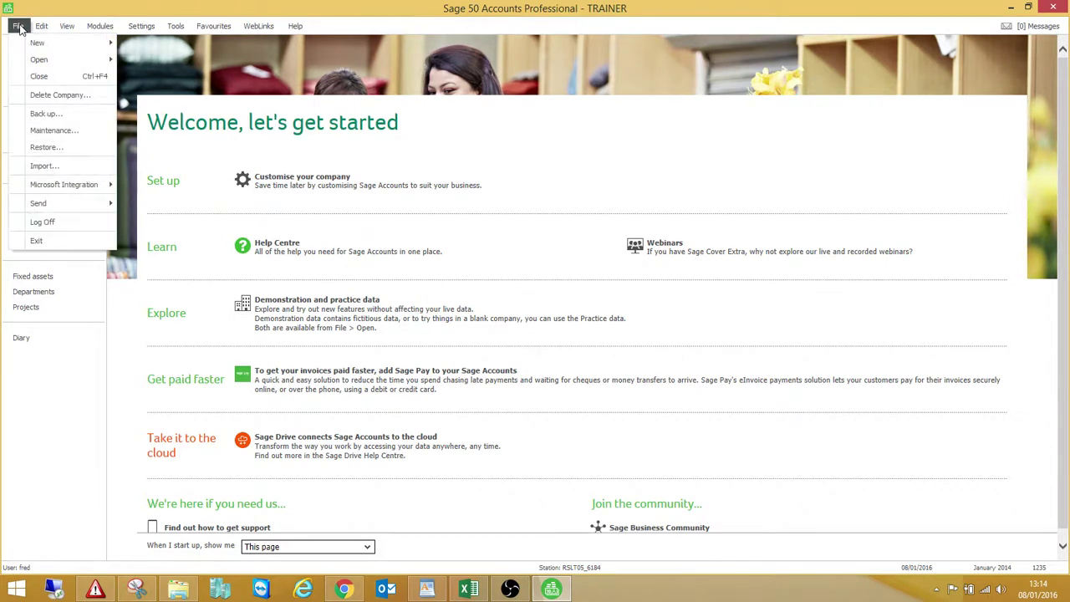
{"action": "left_click", "coordinate": [42, 223]}
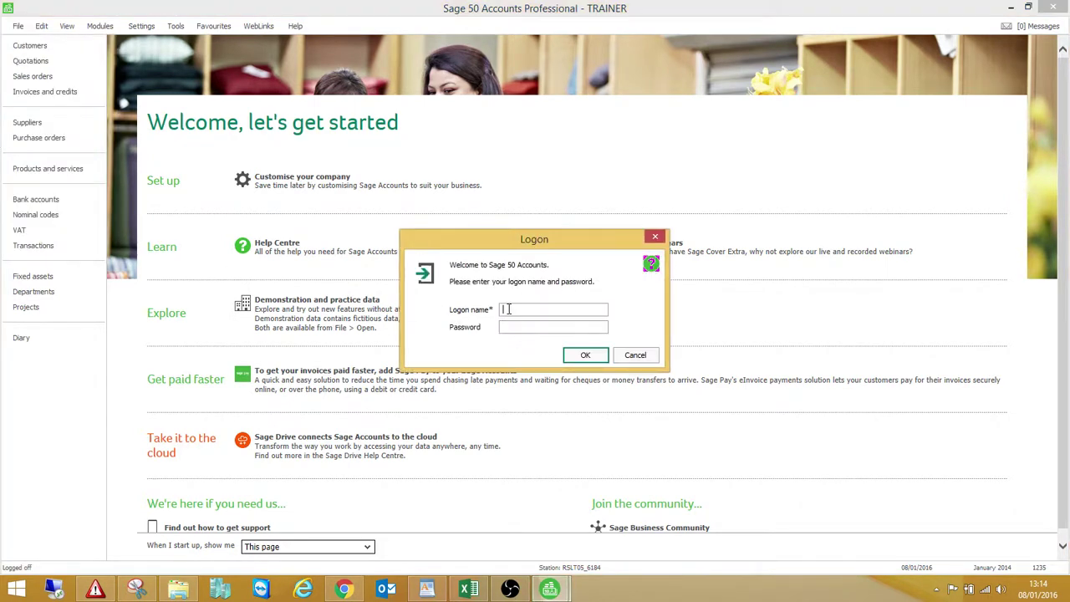
{"action": "type", "text": "james"}
{"action": "key", "text": "Tab"}
{"action": "type", "text": "*****"}
{"action": "left_click", "coordinate": [581, 356]}
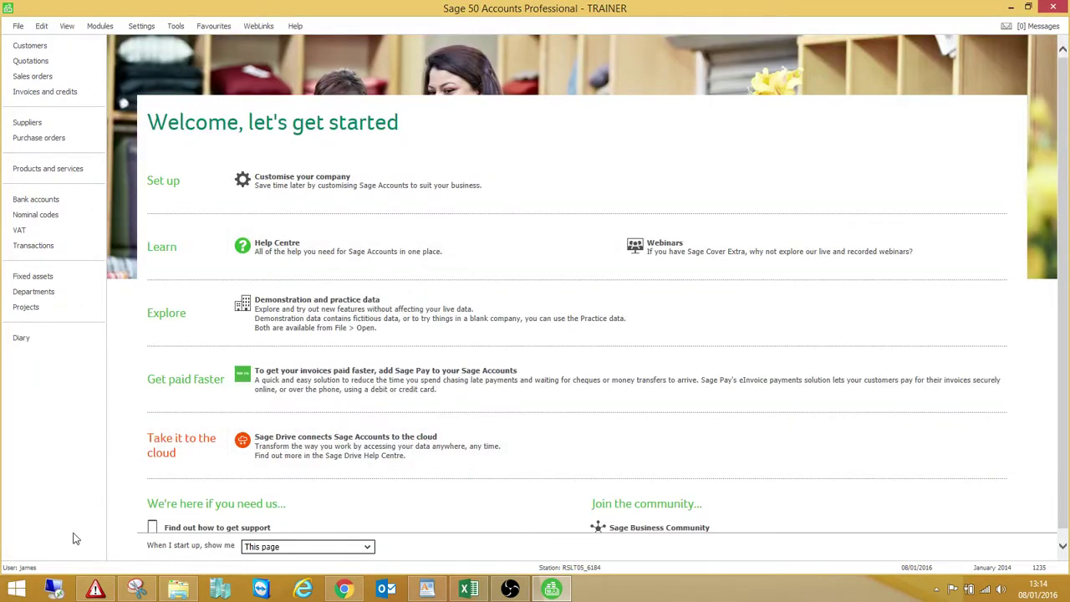
{"action": "left_click", "coordinate": [316, 264]}
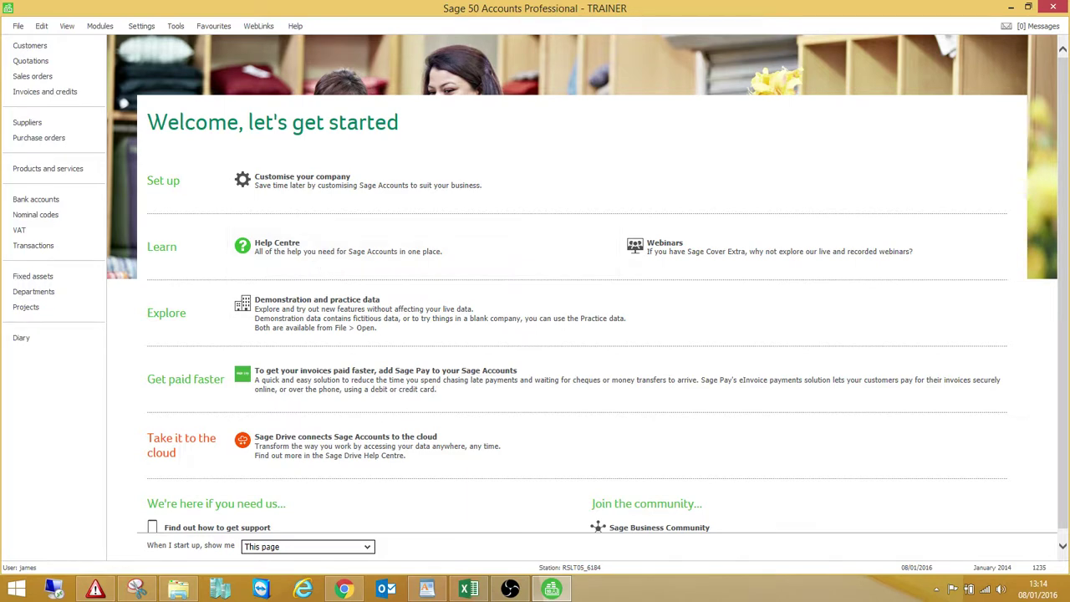